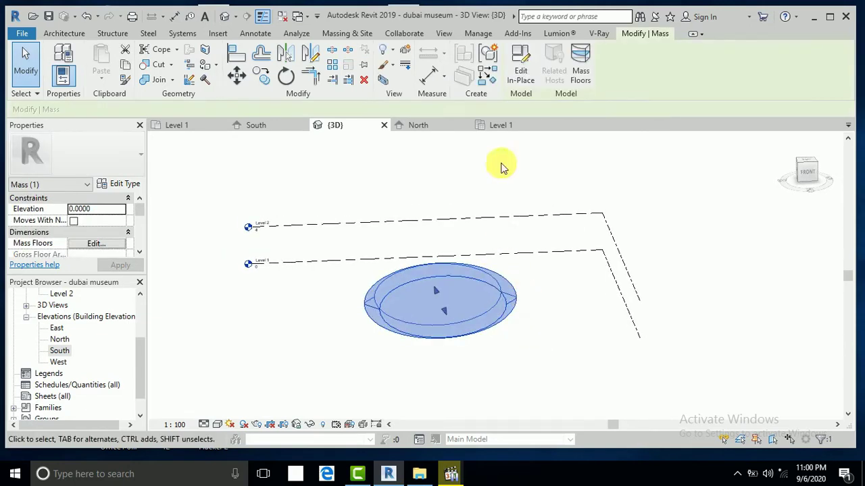
# Step: Open the elliptical mass for in-place editing, orbit around it, then switch to the South elevation
pyautogui.click(521, 63)
pyautogui.click(534, 342)
pyautogui.keyDown('shift'); pyautogui.moveTo(534, 342); pyautogui.dragTo(531, 287, button='middle'); pyautogui.keyUp('shift')
pyautogui.keyDown('shift'); pyautogui.moveTo(507, 372); pyautogui.dragTo(525, 409, button='middle'); pyautogui.keyUp('shift')
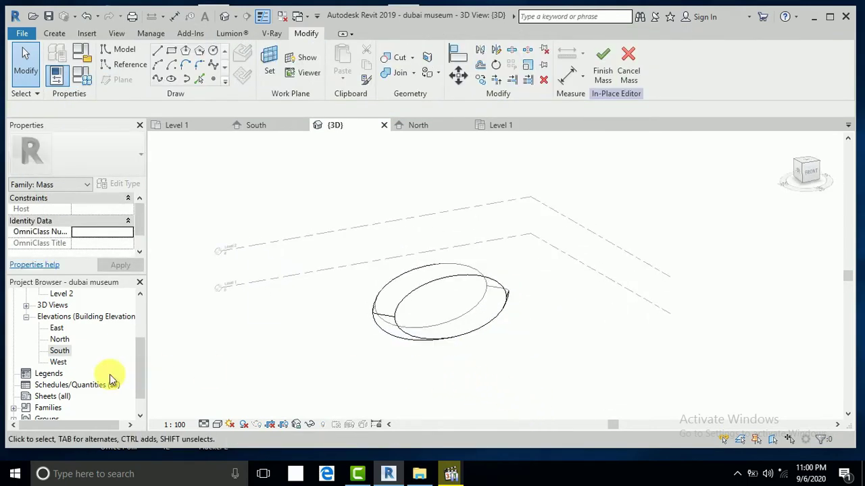
pyautogui.doubleClick(60, 350)
# Step: Scale the inner elliptical profile much smaller about its centre, using its right end as reference
pyautogui.scroll(-2, 473, 212)
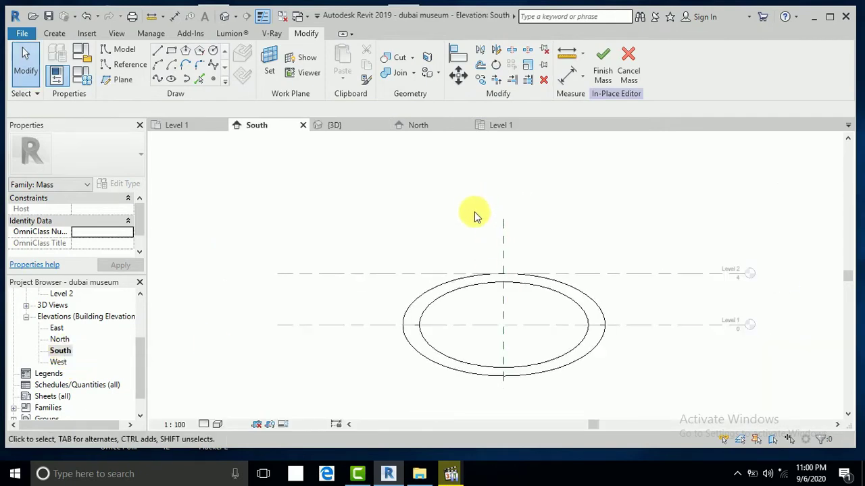
pyautogui.moveTo(495, 297); pyautogui.dragTo(451, 251, button='middle')
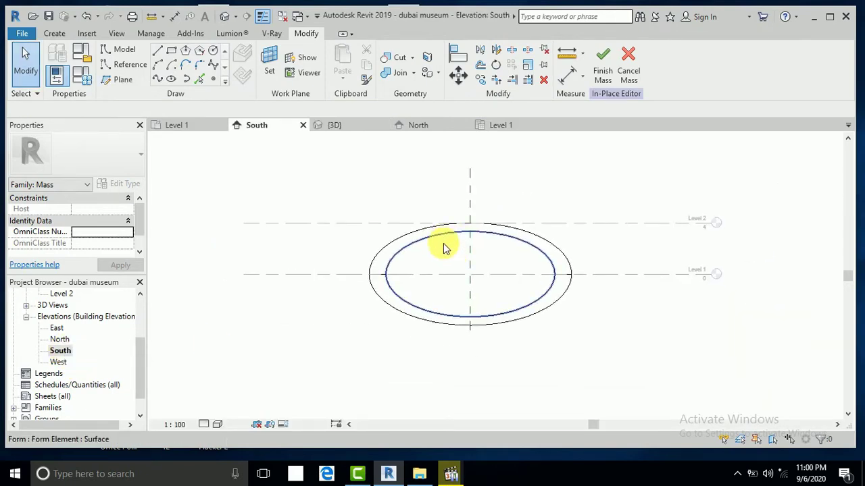
pyautogui.click(525, 271)
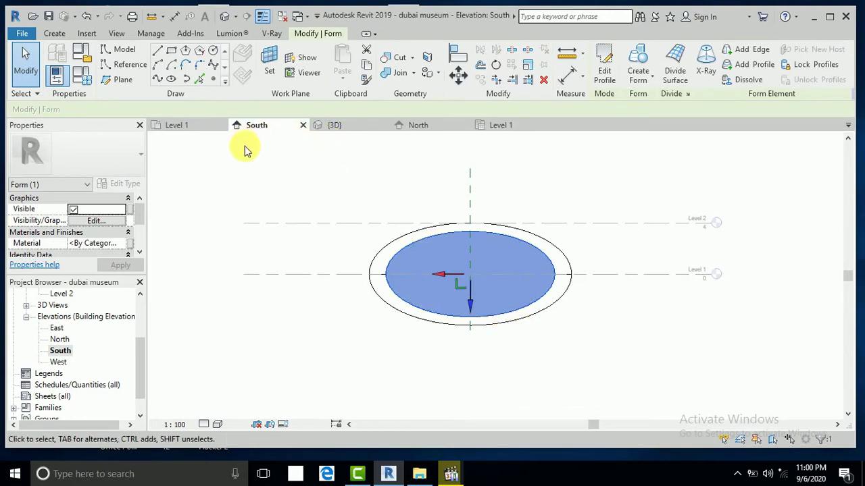
pyautogui.click(528, 68)
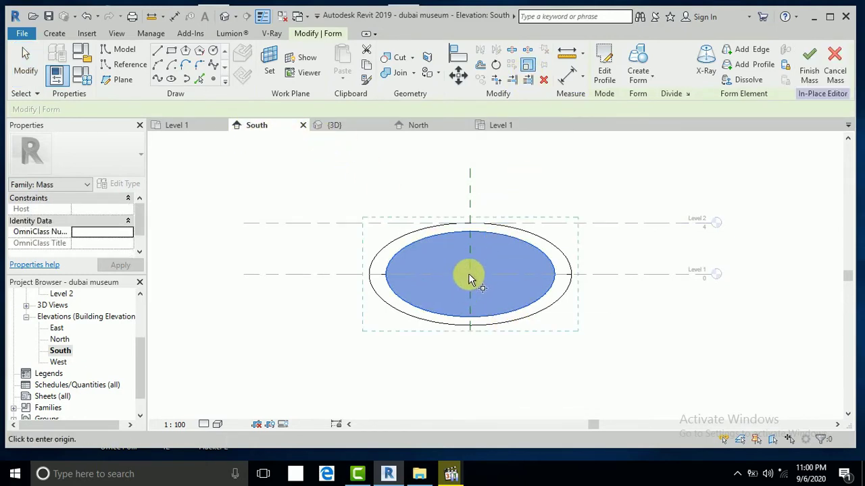
pyautogui.click(469, 274)
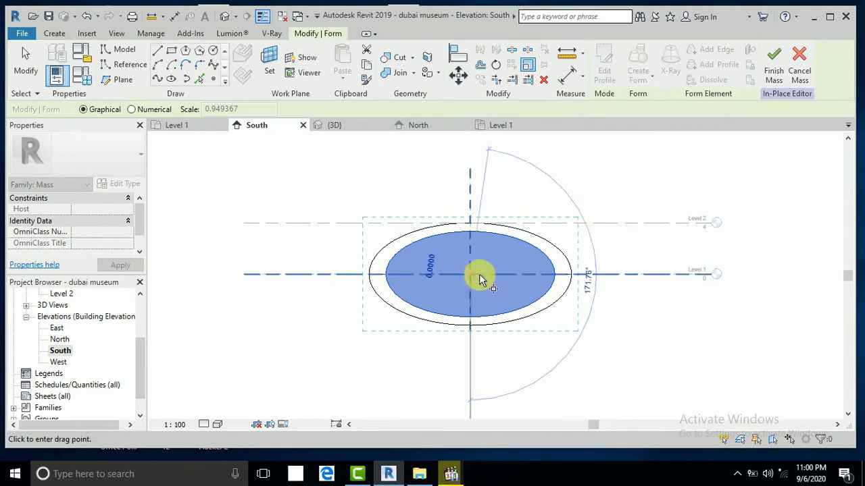
pyautogui.click(555, 274)
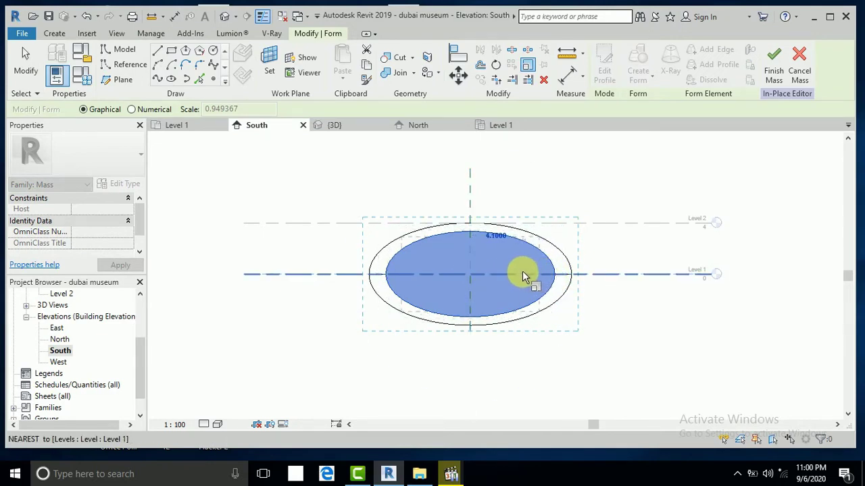
pyautogui.click(516, 271)
pyautogui.click(557, 203)
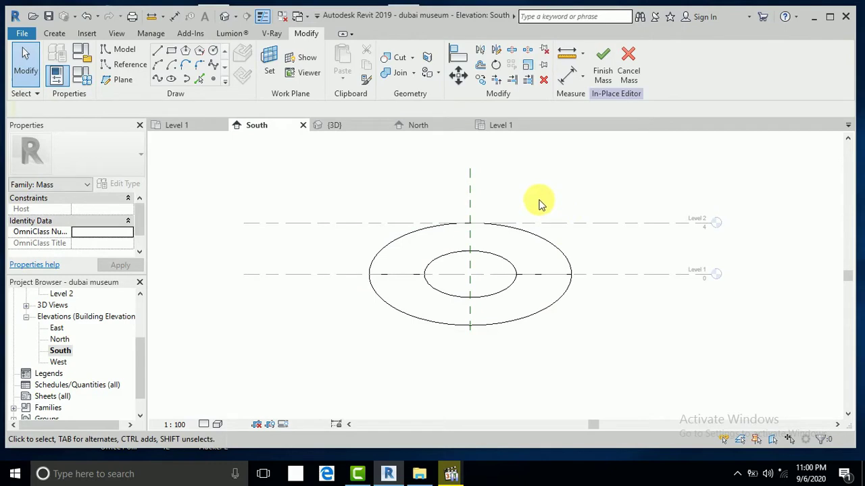
pyautogui.moveTo(535, 204); pyautogui.dragTo(530, 215, button='middle')
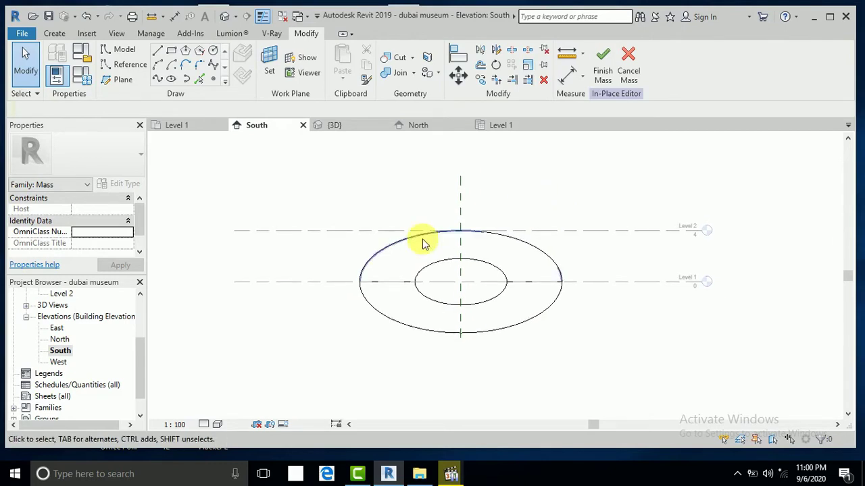
# Step: In the North elevation, scale the inner surface from its centre to the small ellipse, then view in 3D
pyautogui.doubleClick(58, 340)
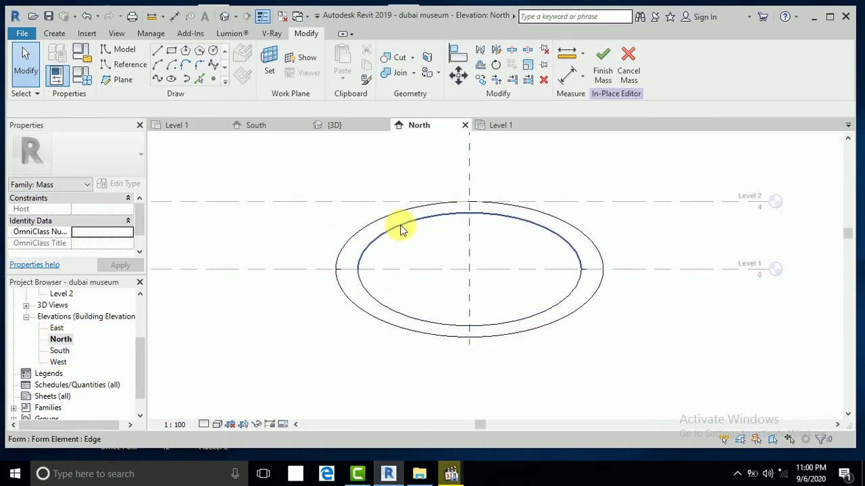
pyautogui.press('Tab')
pyautogui.press('Tab')
pyautogui.press('Tab')
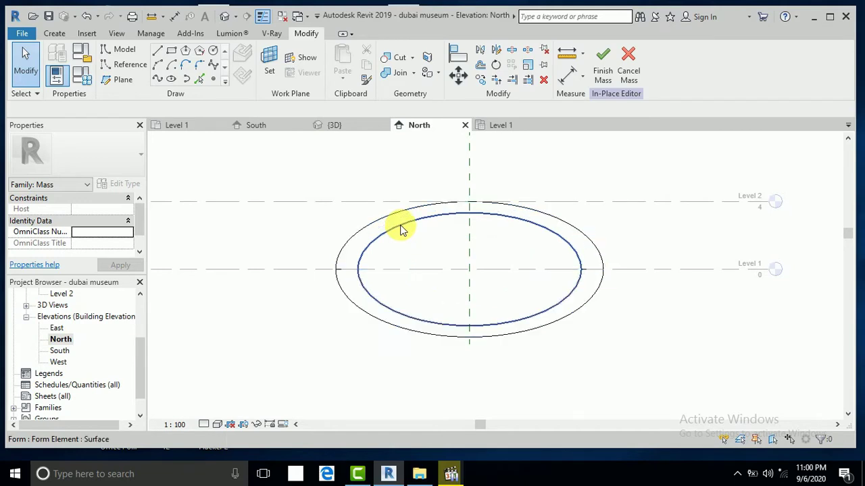
pyautogui.click(402, 232)
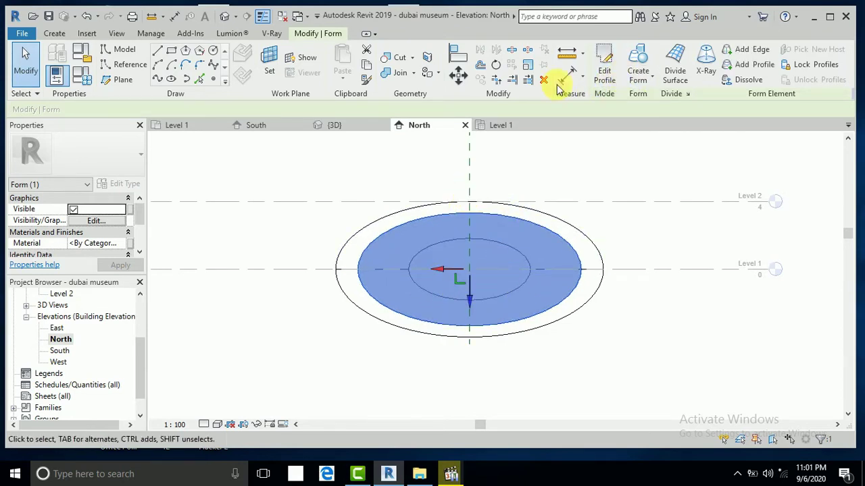
pyautogui.click(528, 67)
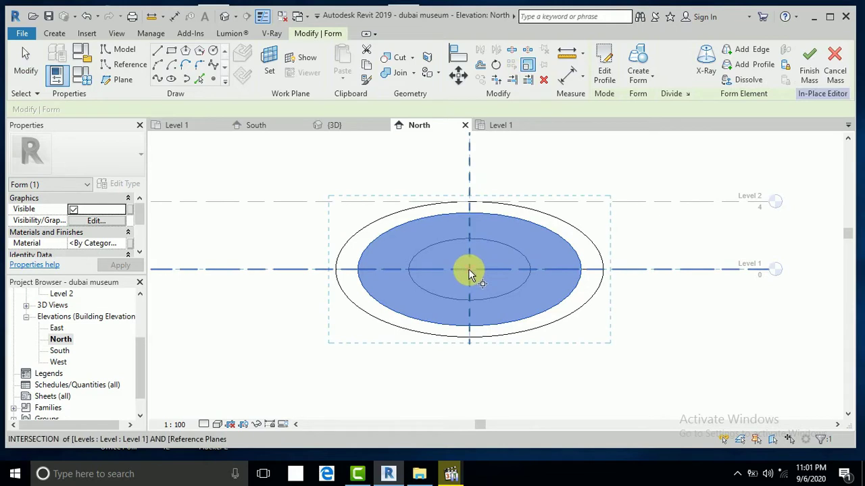
pyautogui.click(469, 269)
pyautogui.press('r')
pyautogui.press('e')
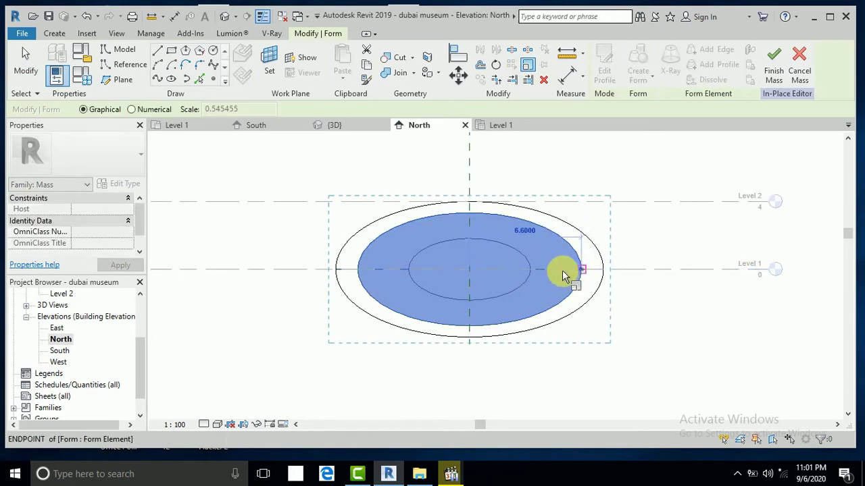
pyautogui.click(529, 270)
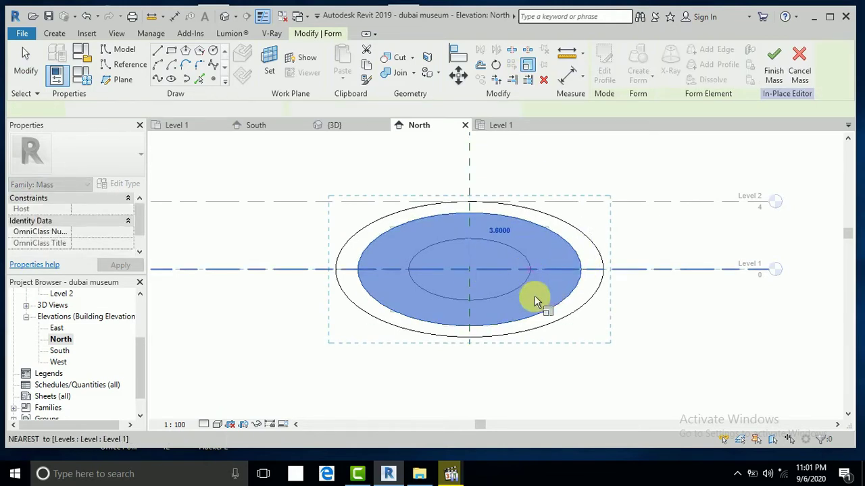
pyautogui.click(543, 354)
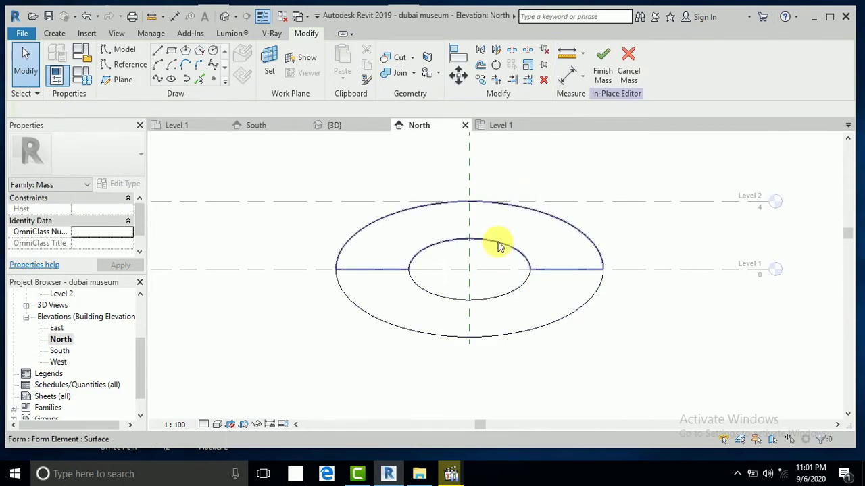
pyautogui.click(226, 17)
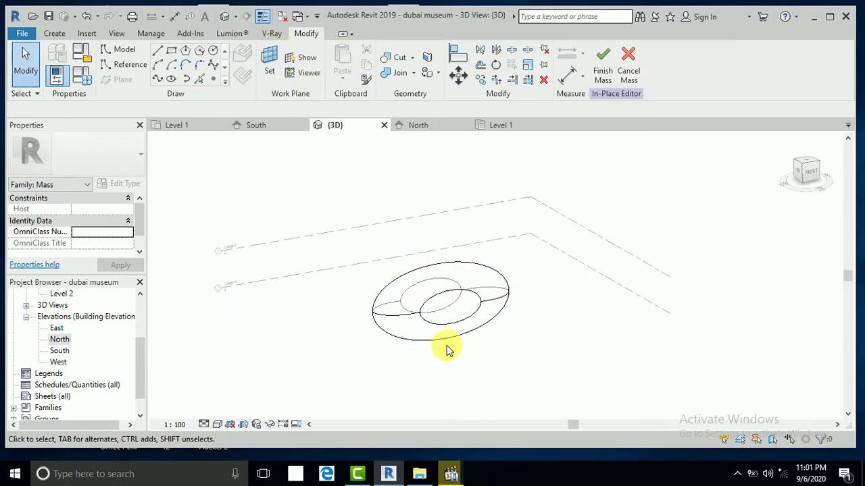
# Step: Orbit and zoom the 3D view to inspect the ring mass, then return to the South elevation
pyautogui.keyDown('shift'); pyautogui.moveTo(436, 343); pyautogui.dragTo(456, 277, button='middle'); pyautogui.keyUp('shift')
pyautogui.scroll(3, 429, 313)
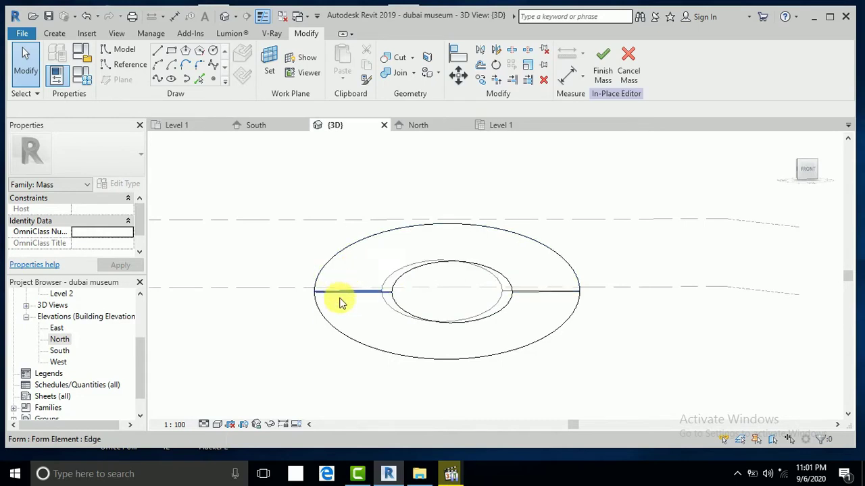
pyautogui.keyDown('shift'); pyautogui.moveTo(531, 318); pyautogui.dragTo(479, 312, button='middle'); pyautogui.keyUp('shift')
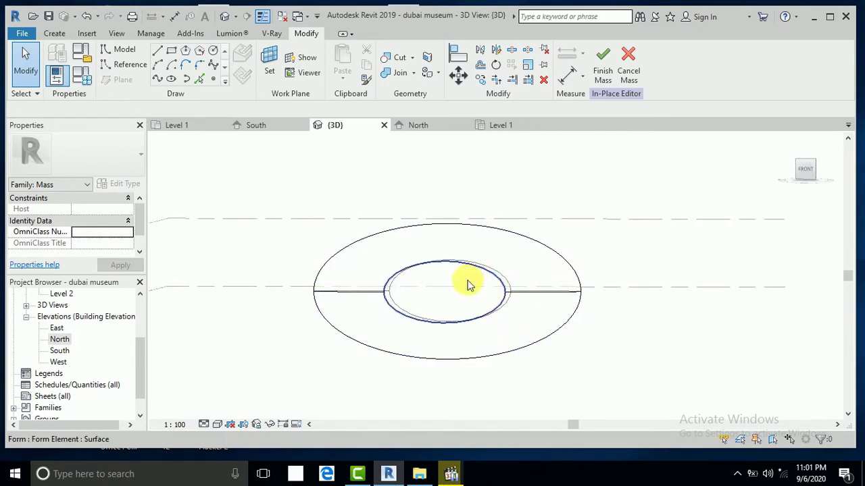
pyautogui.keyDown('shift'); pyautogui.moveTo(414, 292); pyautogui.dragTo(440, 308, button='middle'); pyautogui.keyUp('shift')
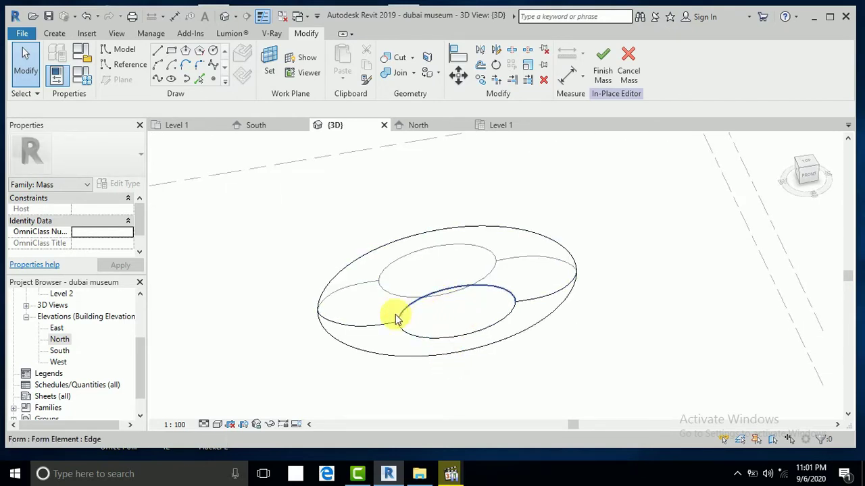
pyautogui.keyDown('shift'); pyautogui.moveTo(438, 318); pyautogui.dragTo(422, 272, button='middle'); pyautogui.keyUp('shift')
pyautogui.keyDown('shift'); pyautogui.moveTo(441, 305); pyautogui.dragTo(457, 280, button='middle'); pyautogui.keyUp('shift')
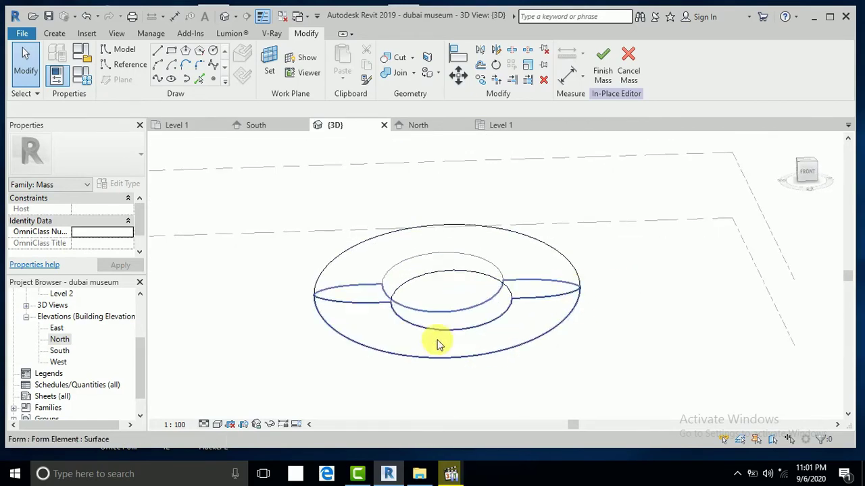
pyautogui.doubleClick(60, 351)
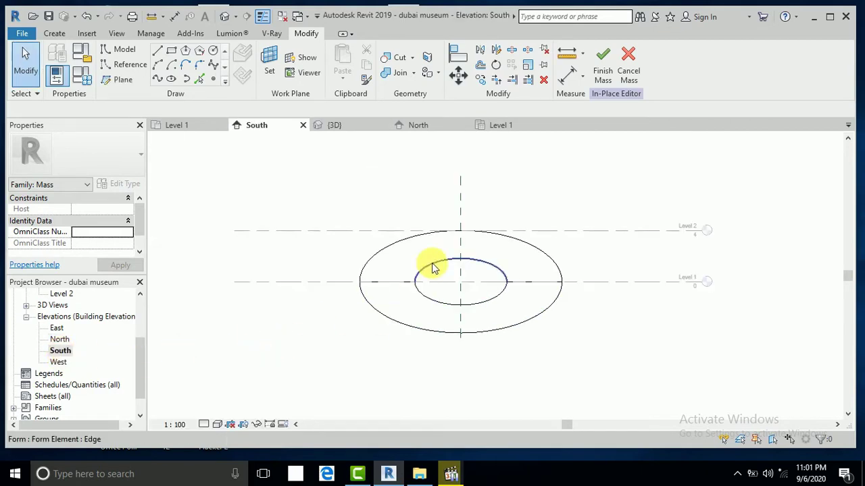
# Step: Drag the small inner elliptical surface left so it sits off-centre within the outer ellipse
pyautogui.press('Tab')
pyautogui.press('Tab')
pyautogui.press('Tab')
pyautogui.press('Tab')
pyautogui.click(431, 263)
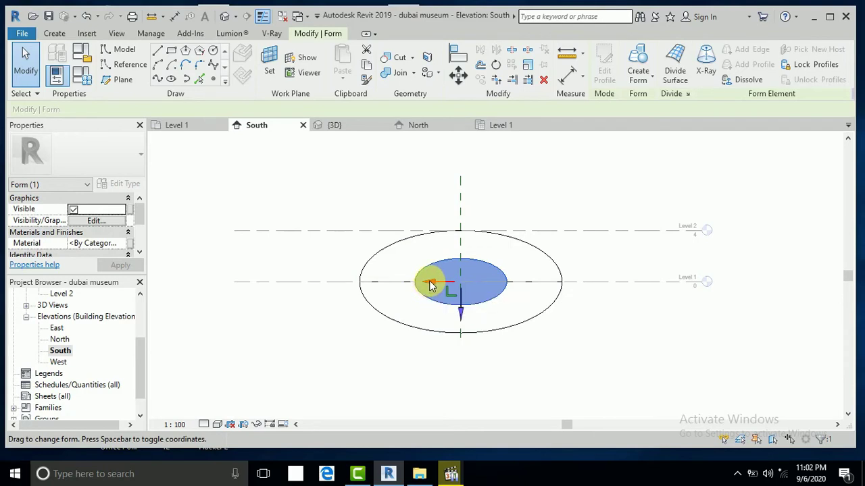
pyautogui.moveTo(432, 286); pyautogui.dragTo(376, 293)
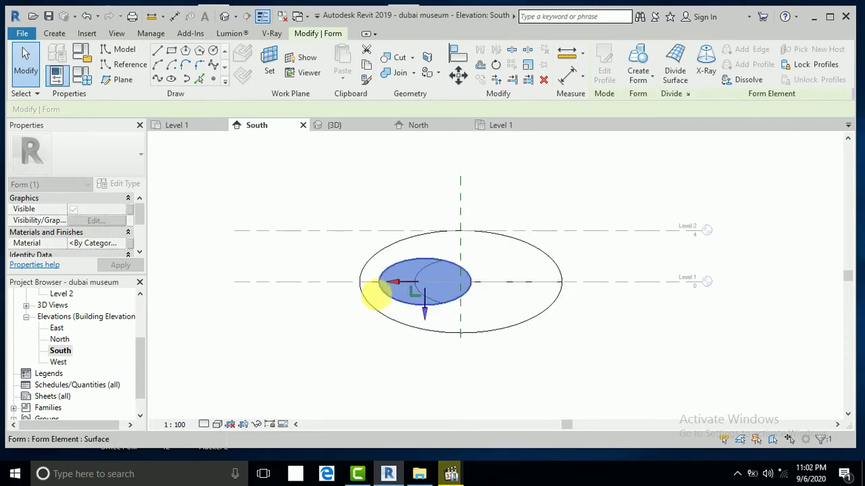
pyautogui.click(329, 325)
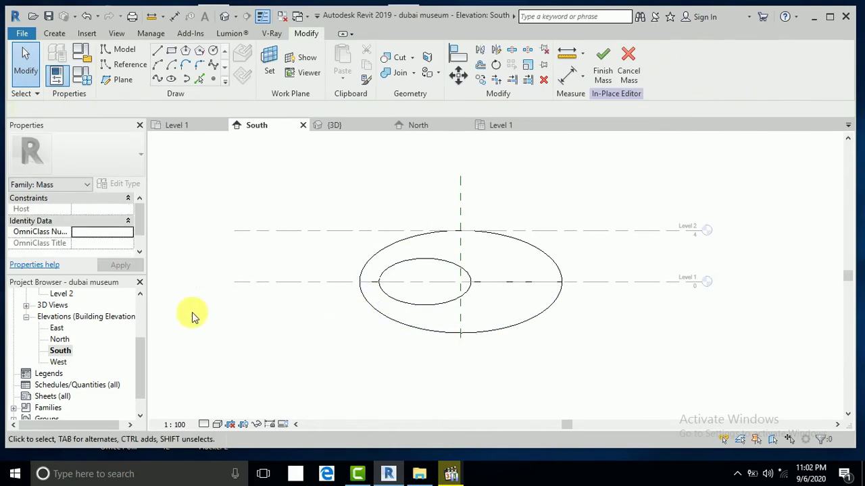
# Step: In the North elevation, move the inner ellipse surface right so it sits off-centre
pyautogui.doubleClick(59, 340)
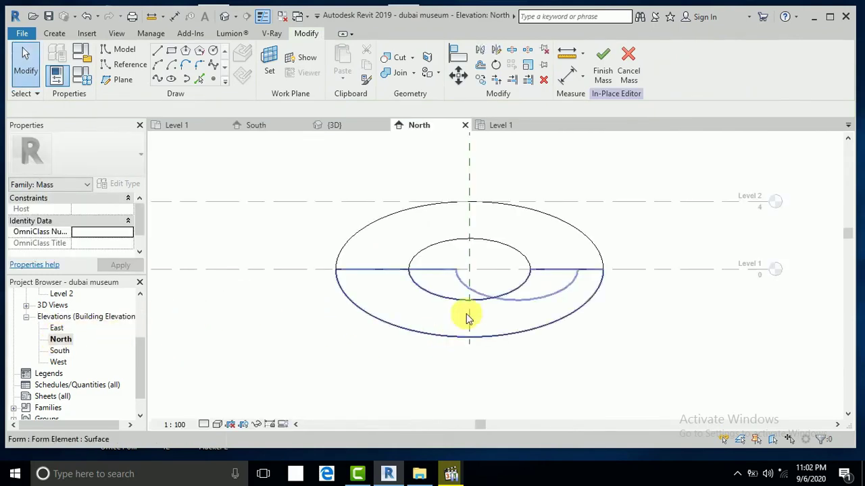
pyautogui.press('Tab')
pyautogui.press('Tab')
pyautogui.press('Tab')
pyautogui.press('Tab')
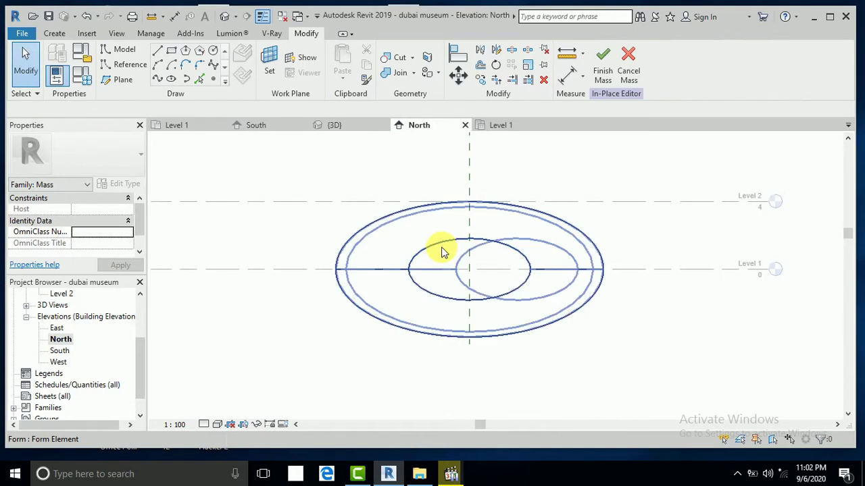
pyautogui.click(443, 253)
pyautogui.click(443, 253)
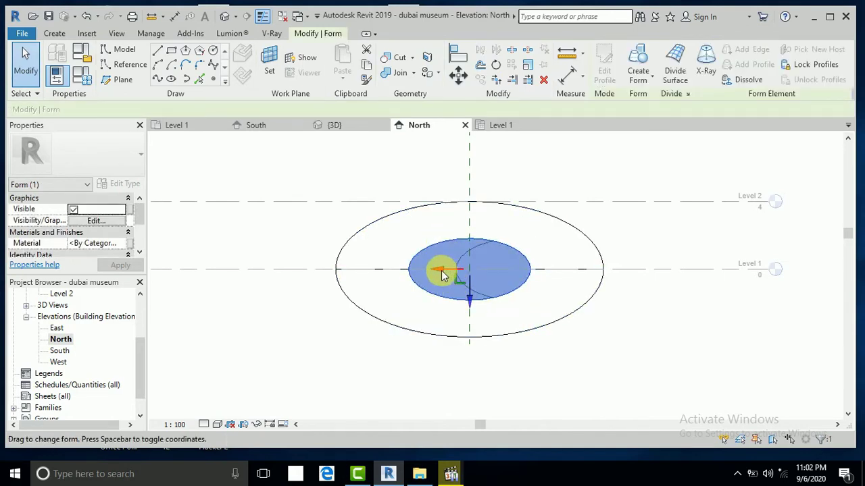
pyautogui.moveTo(439, 271); pyautogui.dragTo(486, 275)
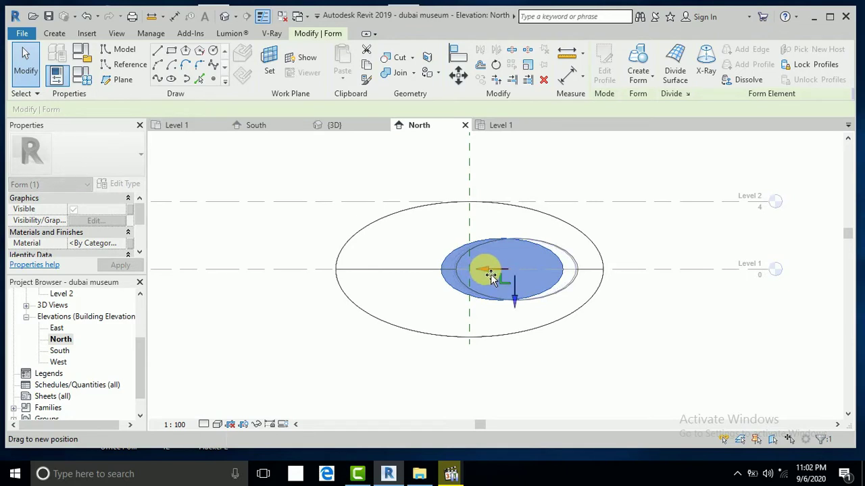
pyautogui.moveTo(491, 273); pyautogui.dragTo(492, 274)
pyautogui.click(606, 361)
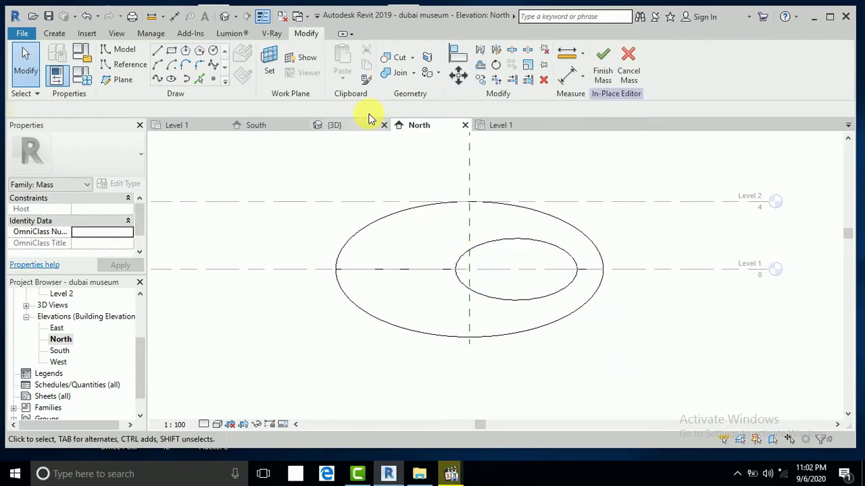
# Step: Show the mass in the default 3D view with the Shaded visual style, orbiting to an overview
pyautogui.click(226, 17)
pyautogui.keyDown('shift'); pyautogui.moveTo(498, 313); pyautogui.dragTo(426, 292, button='middle'); pyautogui.keyUp('shift')
pyautogui.click(217, 424)
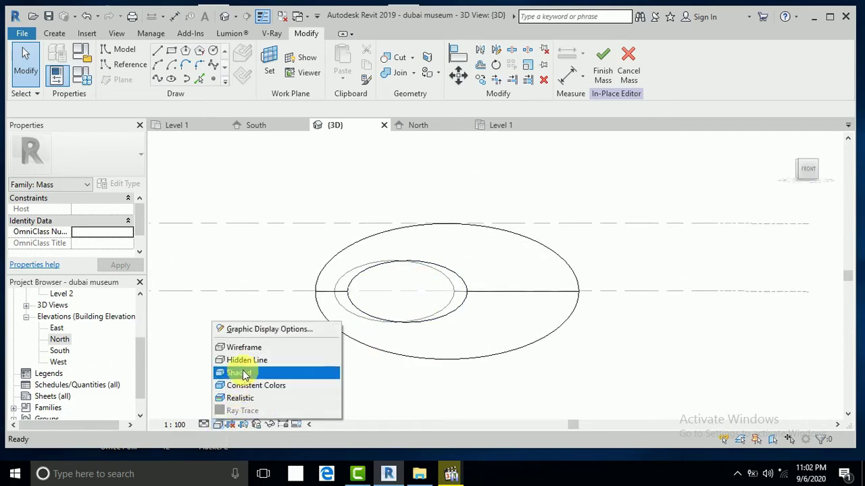
pyautogui.click(243, 371)
pyautogui.keyDown('shift'); pyautogui.moveTo(304, 358); pyautogui.dragTo(345, 380, button='middle'); pyautogui.keyUp('shift')
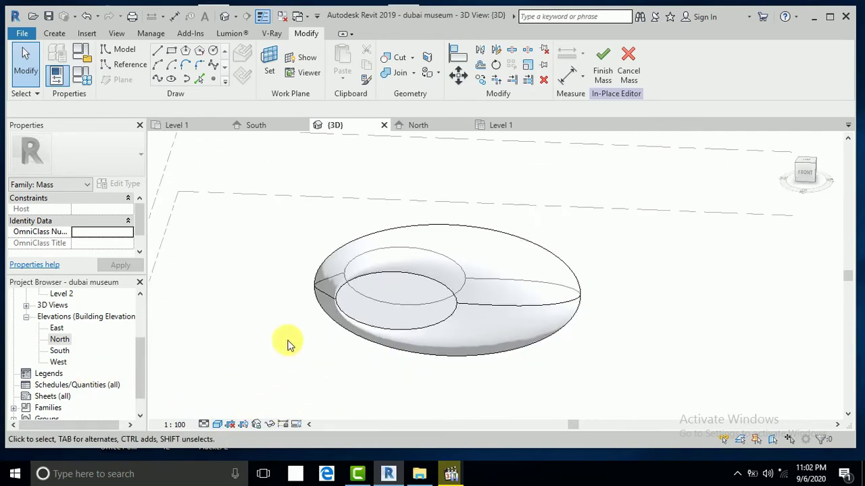
# Step: Select the front inner ellipse surface and open the Level 1 floor plan
pyautogui.press('Tab')
pyautogui.press('Tab')
pyautogui.click(383, 278)
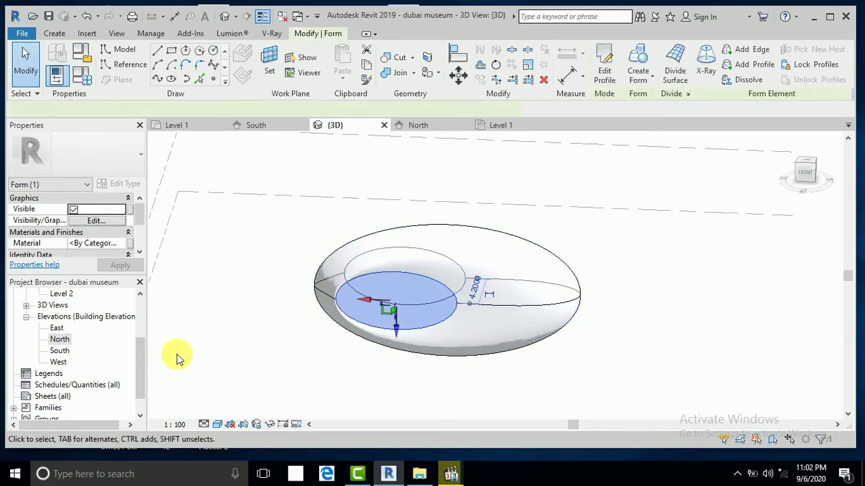
pyautogui.scroll(2, 88, 351)
pyautogui.scroll(1, 85, 348)
pyautogui.doubleClick(62, 317)
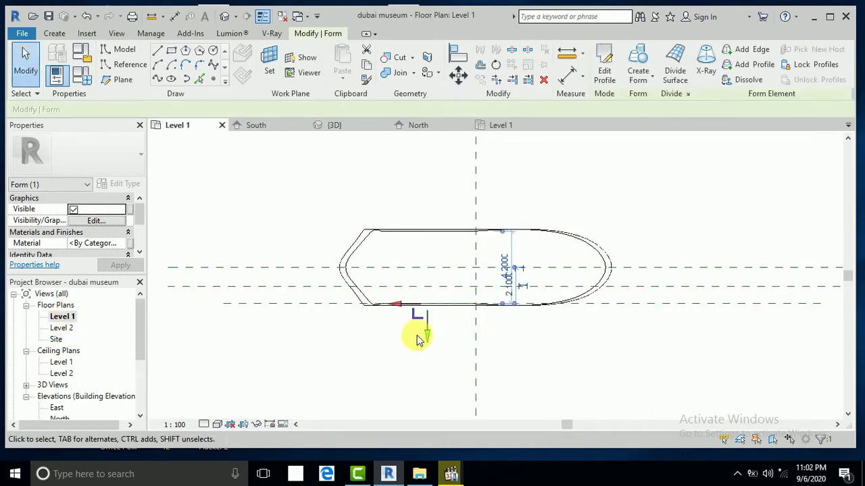
# Step: Drag the inner ellipse surface slightly north in the Level 1 plan, then deselect it
pyautogui.moveTo(429, 331)
pyautogui.mouseDown()
pyautogui.moveTo(432, 343)
pyautogui.moveTo(432, 328)
pyautogui.mouseUp()
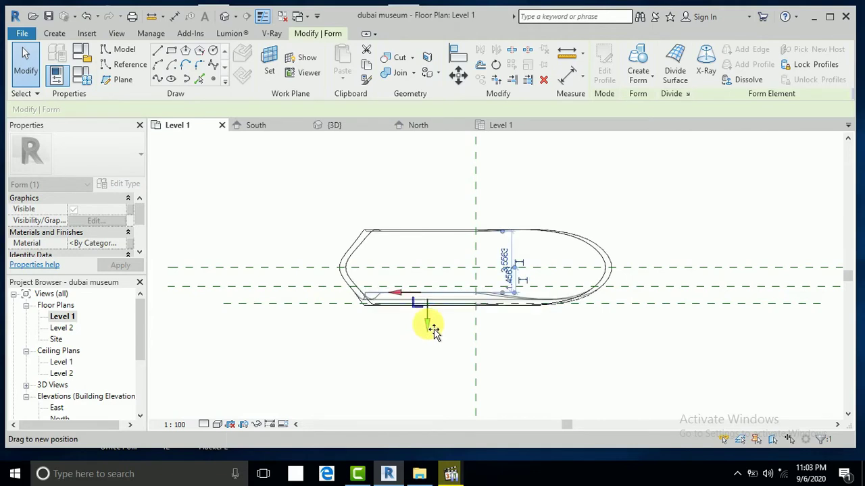
pyautogui.click(438, 348)
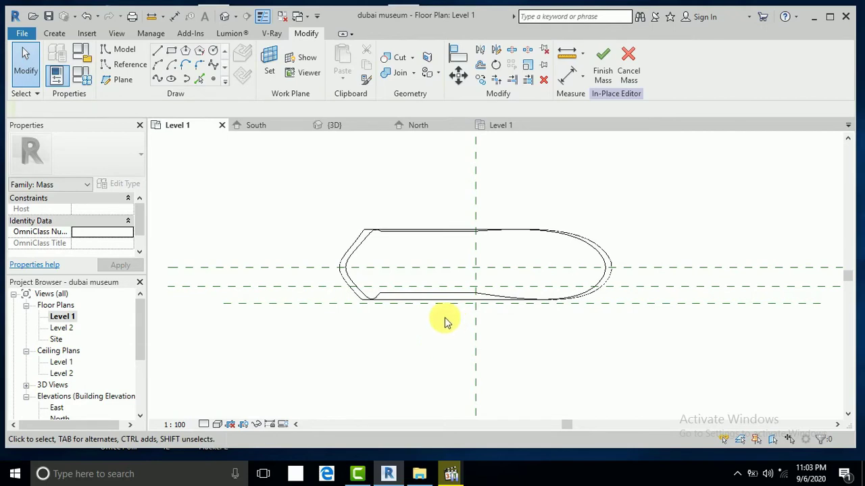
# Step: In the default 3D view, orbit to a side view and select the inner ellipse surface
pyautogui.click(223, 16)
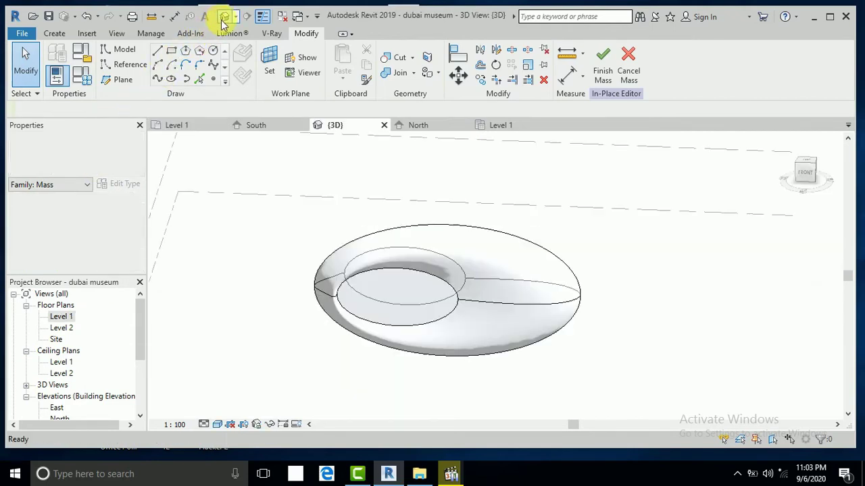
pyautogui.keyDown('shift'); pyautogui.moveTo(380, 308); pyautogui.dragTo(482, 354, button='middle'); pyautogui.keyUp('shift')
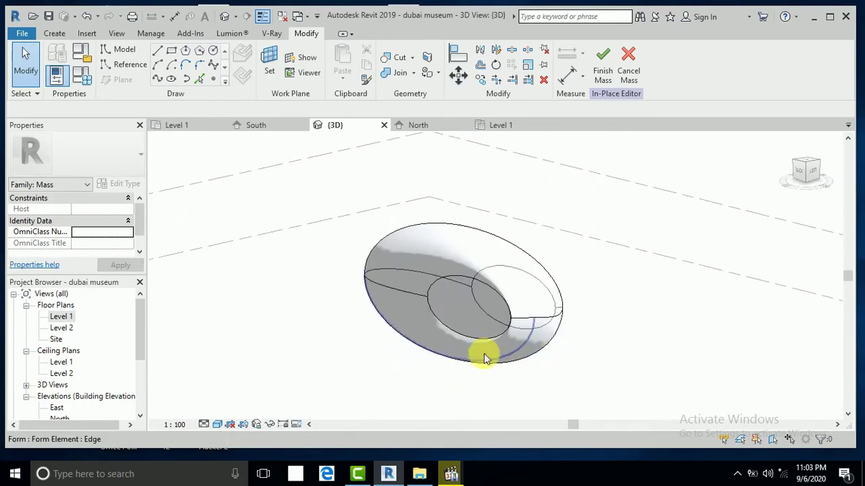
pyautogui.press('Tab')
pyautogui.press('Tab')
pyautogui.click(448, 279)
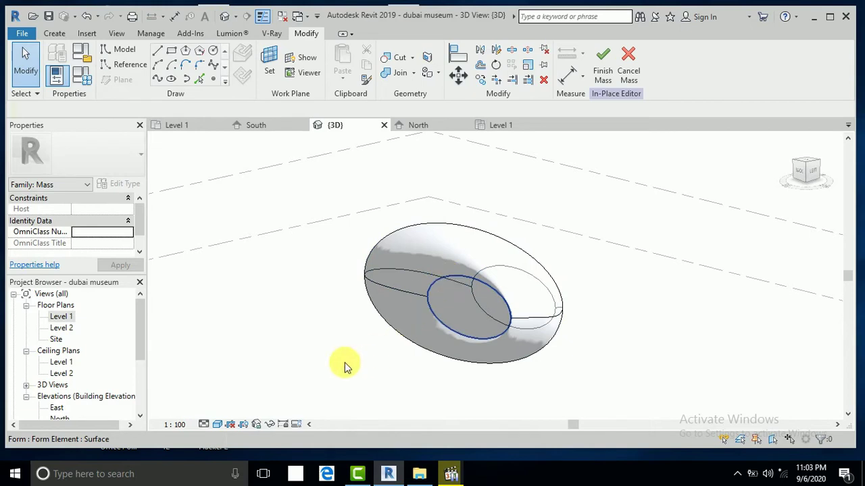
# Step: In the Level 1 plan, nudge the inner profile's top edge south, then return to 3D
pyautogui.doubleClick(61, 318)
pyautogui.click(445, 231)
pyautogui.moveTo(429, 203); pyautogui.dragTo(435, 215)
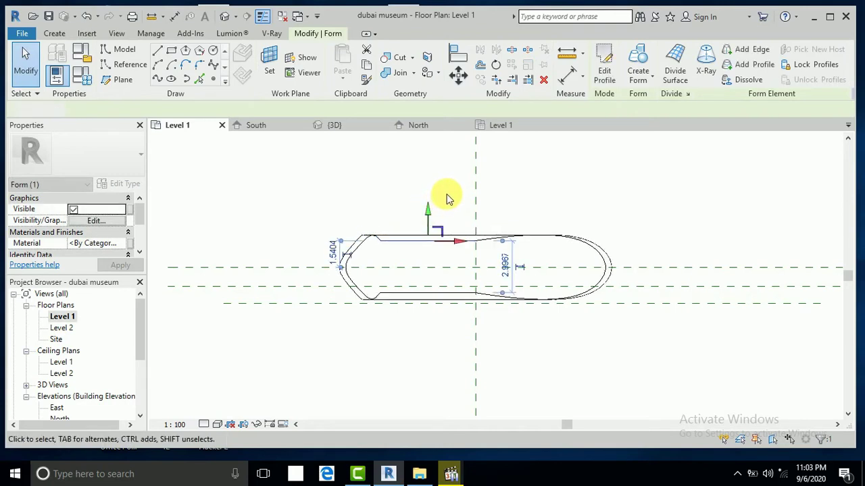
pyautogui.click(448, 198)
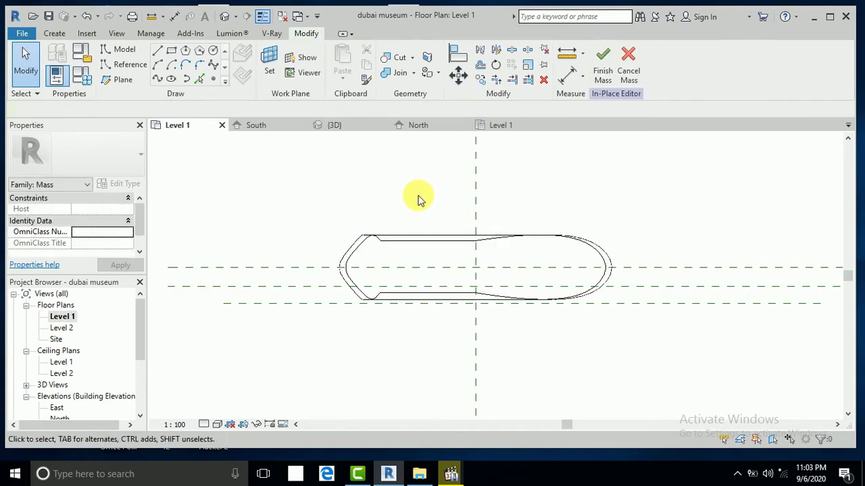
pyautogui.click(224, 17)
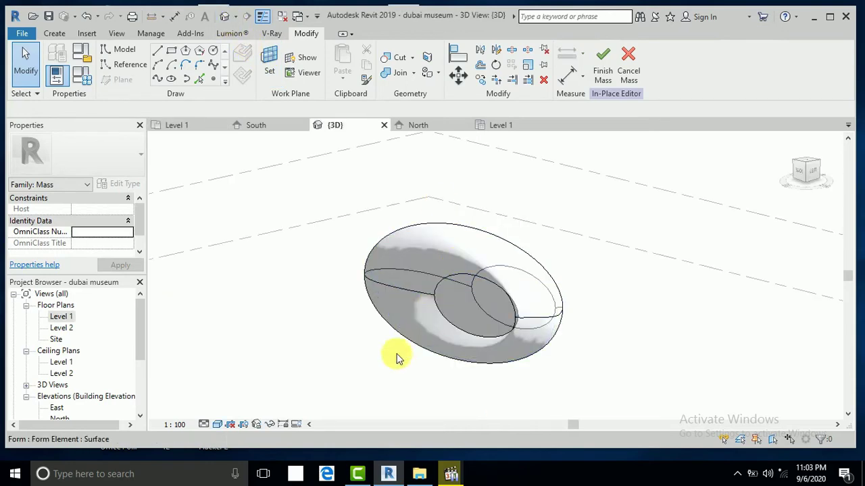
# Step: Orbit the 3D view to check the dished, off-centre ring, then open the South elevation
pyautogui.keyDown('shift'); pyautogui.moveTo(392, 357); pyautogui.dragTo(482, 404, button='middle'); pyautogui.keyUp('shift')
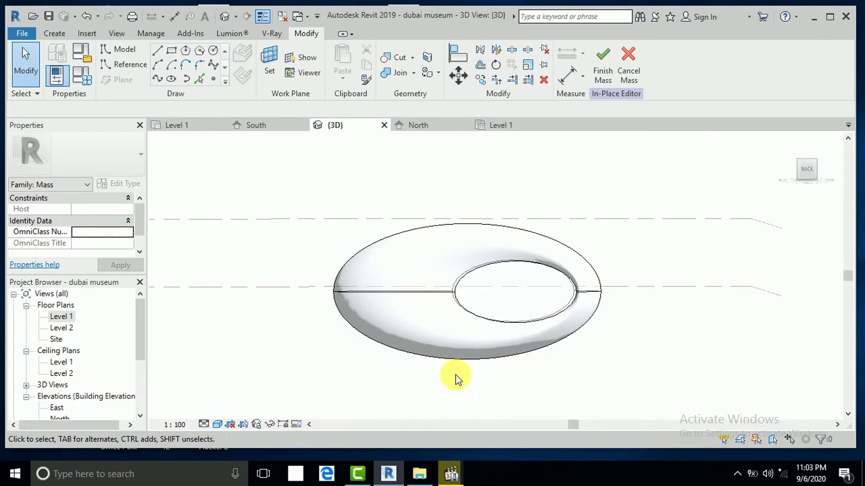
pyautogui.keyDown('shift'); pyautogui.moveTo(455, 379); pyautogui.dragTo(473, 376, button='middle'); pyautogui.keyUp('shift')
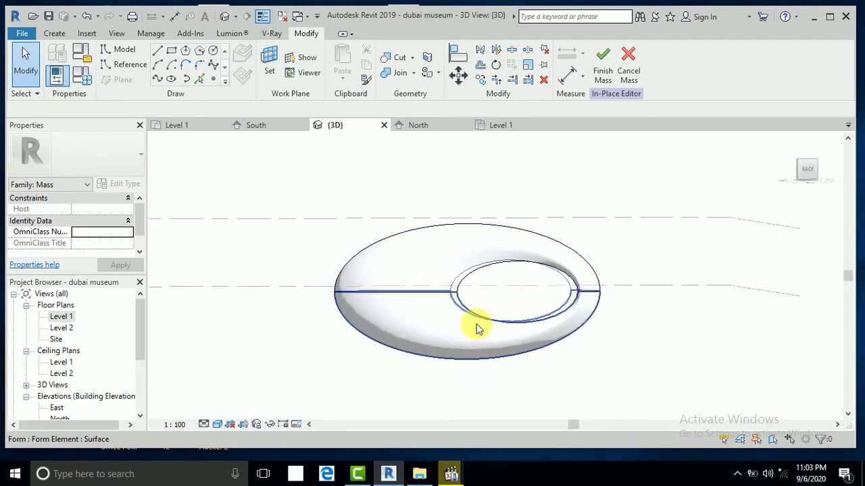
pyautogui.keyDown('shift'); pyautogui.moveTo(454, 331); pyautogui.dragTo(497, 342, button='middle'); pyautogui.keyUp('shift')
pyautogui.keyDown('shift'); pyautogui.moveTo(584, 391); pyautogui.dragTo(544, 397, button='middle'); pyautogui.keyUp('shift')
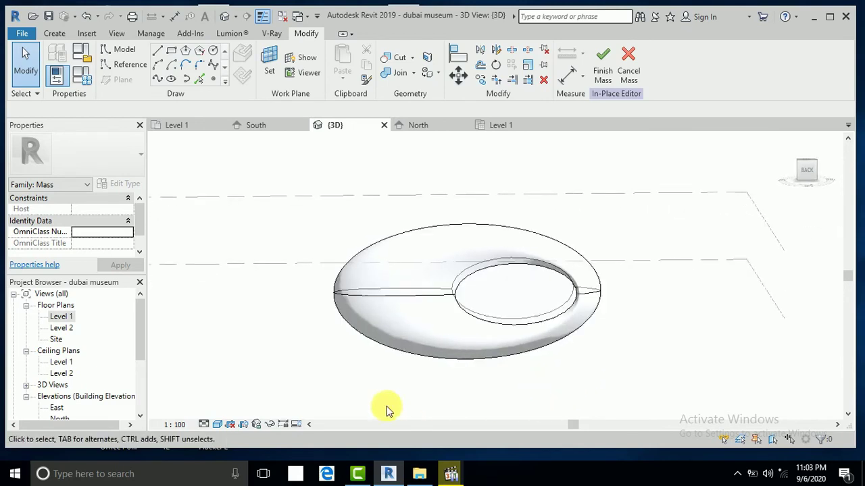
pyautogui.moveTo(139, 344); pyautogui.dragTo(110, 367)
pyautogui.doubleClick(60, 384)
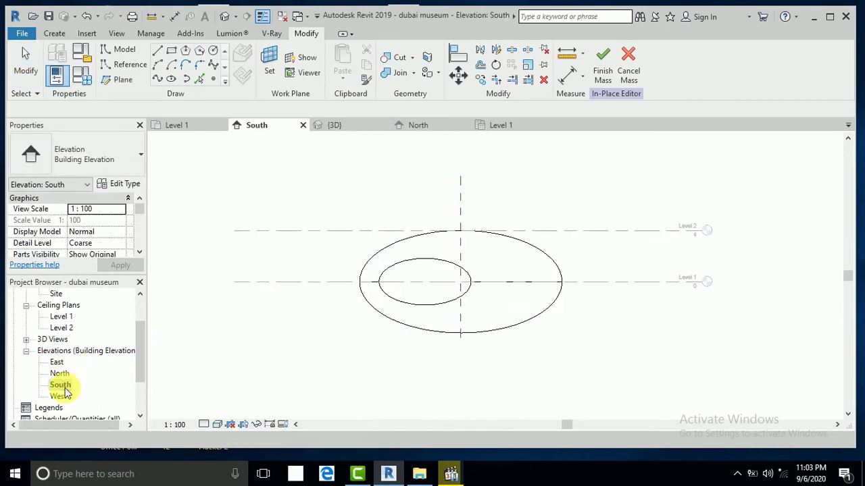
# Step: In the South elevation, scale the inner ellipse surface from its left end to 8.6 wide
pyautogui.press('Tab')
pyautogui.press('Tab')
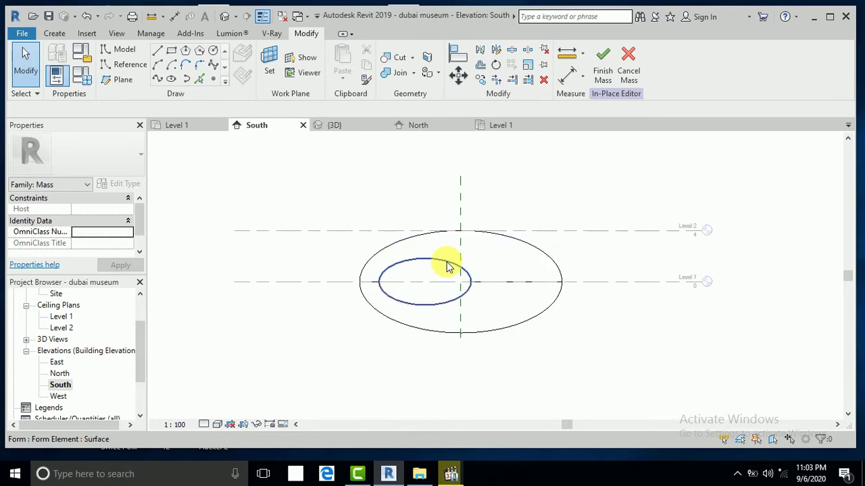
pyautogui.click(434, 284)
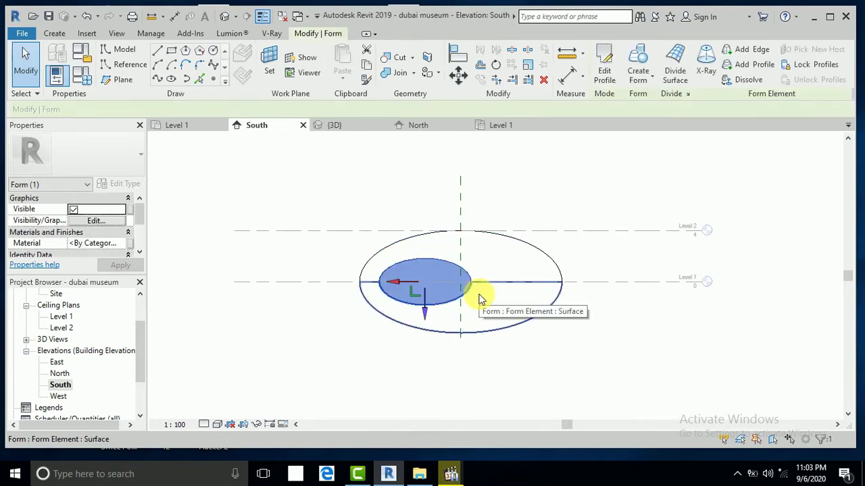
pyautogui.click(528, 65)
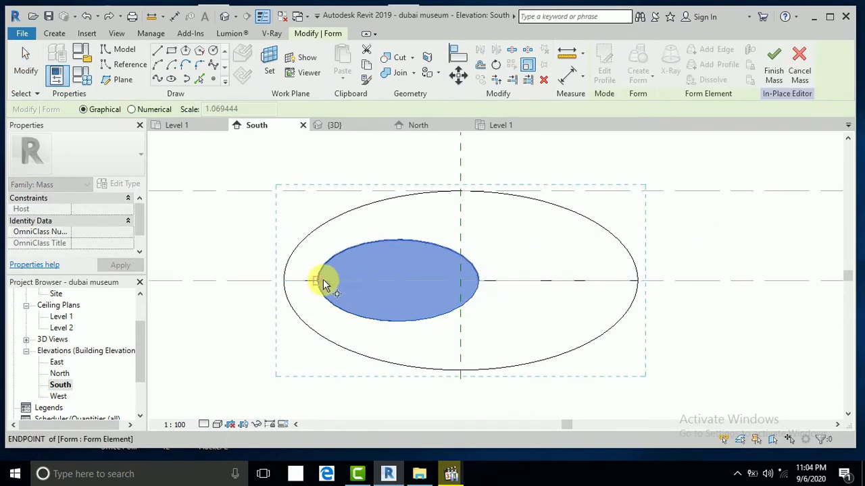
pyautogui.click(319, 284)
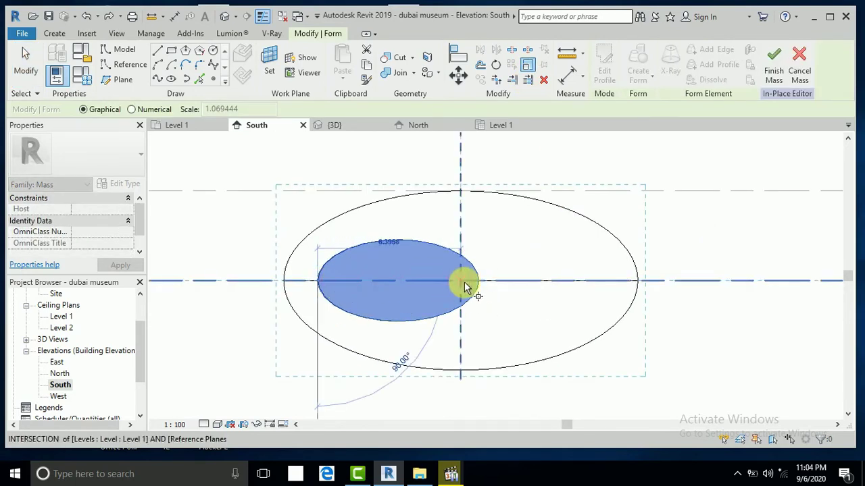
pyautogui.click(511, 282)
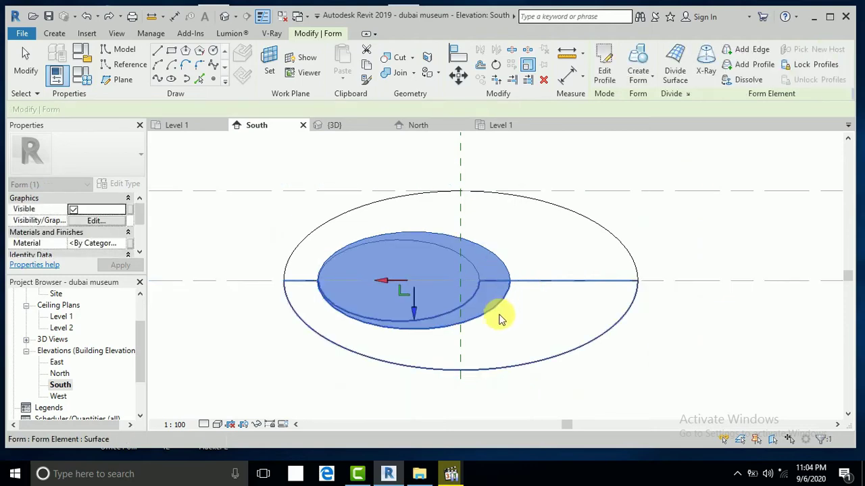
pyautogui.click(238, 230)
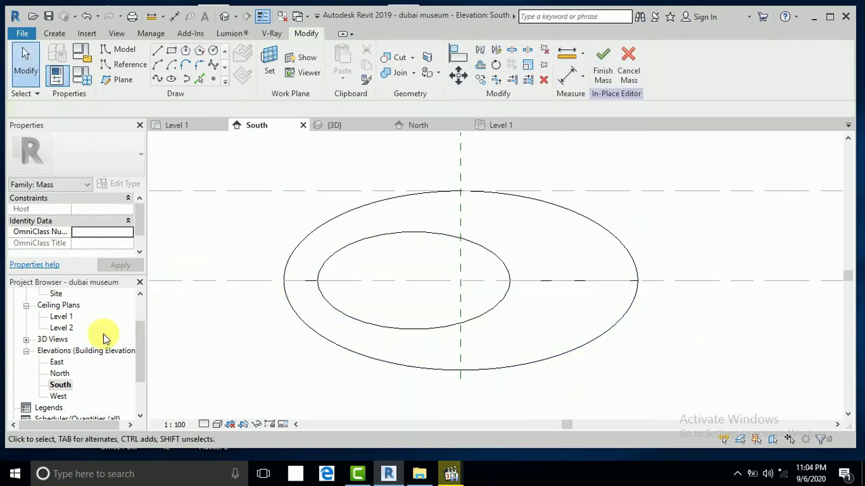
# Step: In the North elevation, scale the inner ellipse surface to 8.6 wide
pyautogui.doubleClick(62, 374)
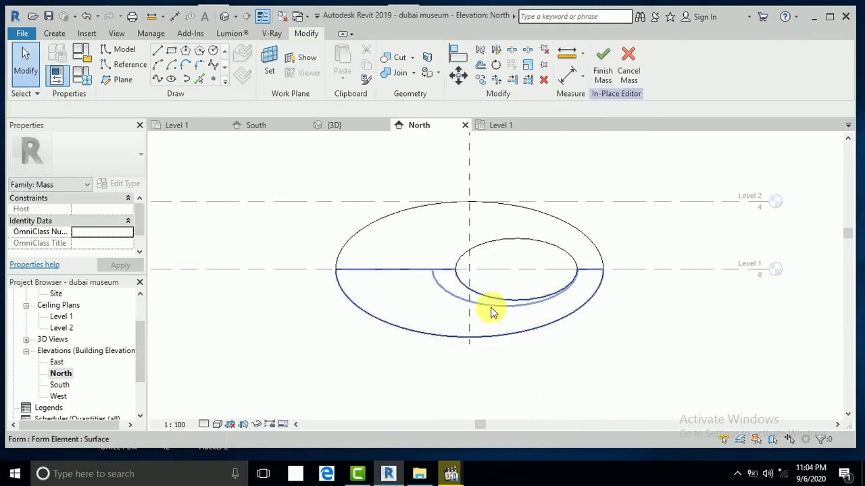
pyautogui.press('Tab')
pyautogui.press('Tab')
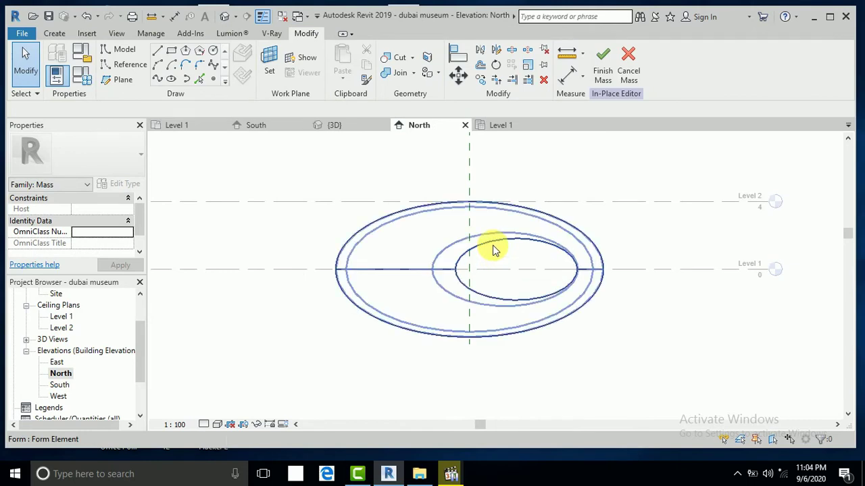
pyautogui.click(493, 251)
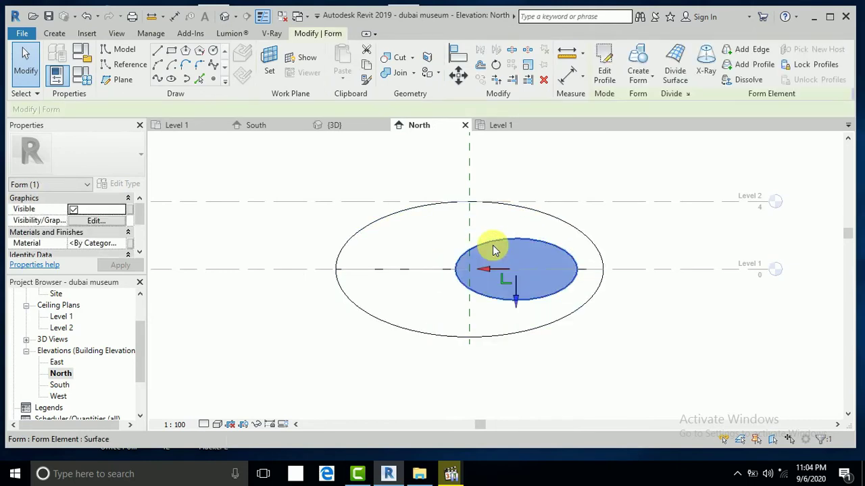
pyautogui.click(527, 65)
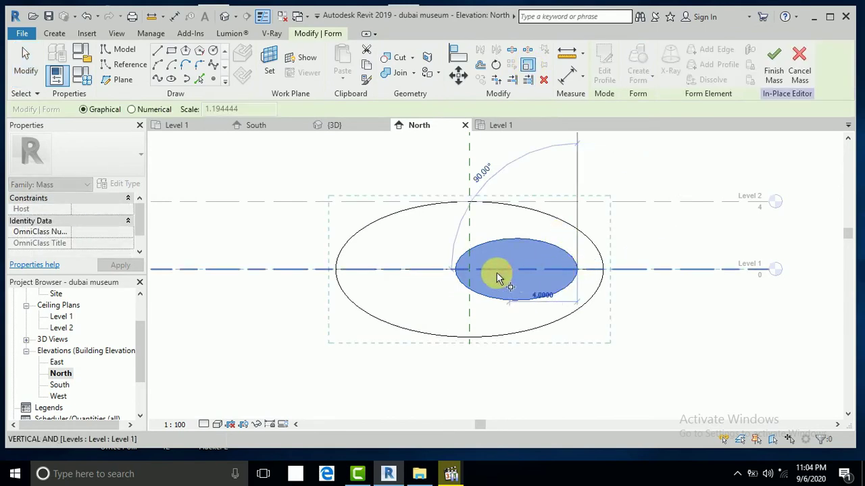
pyautogui.scroll(5, 436, 274)
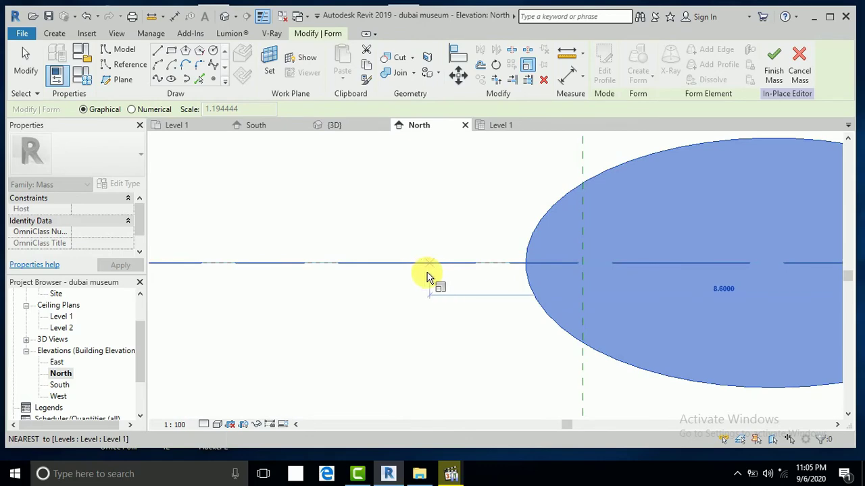
pyautogui.click(427, 272)
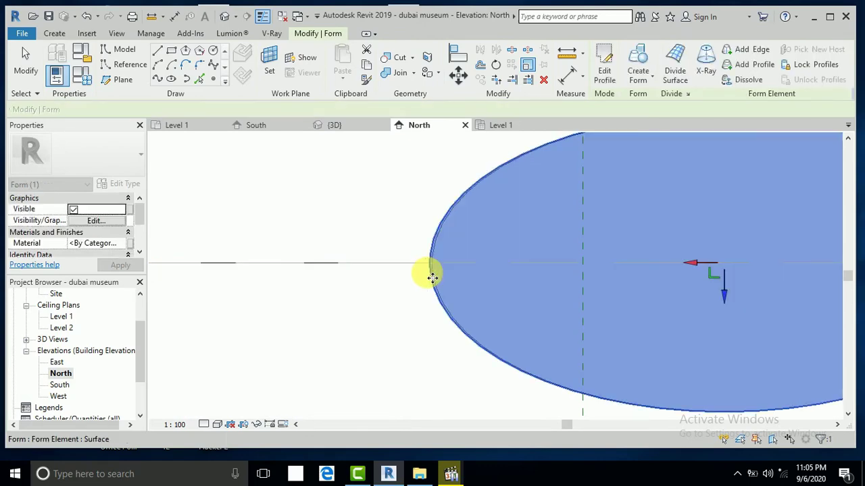
pyautogui.scroll(-5, 427, 271)
pyautogui.scroll(-1, 413, 276)
# Step: Clear the selection and orbit the {3D} view to inspect the dished mass
pyautogui.click(410, 190)
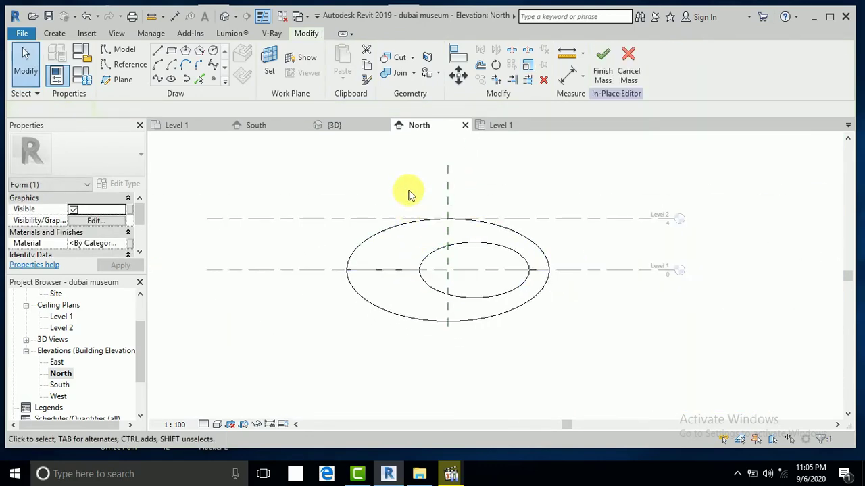
pyautogui.click(227, 19)
pyautogui.keyDown('shift'); pyautogui.moveTo(491, 302); pyautogui.dragTo(590, 361, button='middle'); pyautogui.keyUp('shift')
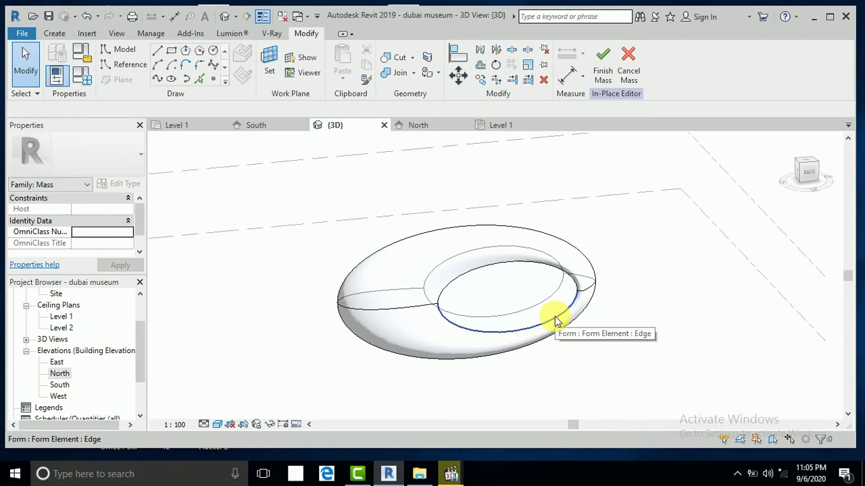
# Step: Finish Mass, orbit around the committed ring mass, and select the elliptical mass
pyautogui.click(616, 86)
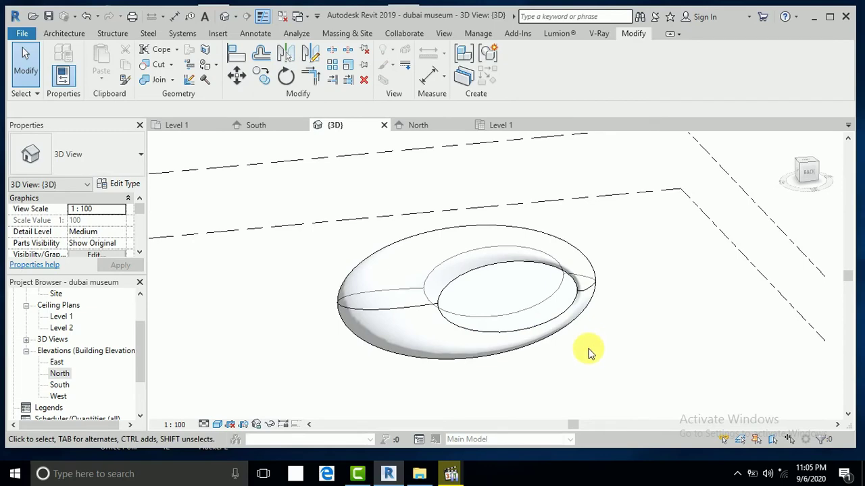
pyautogui.keyDown('shift'); pyautogui.moveTo(586, 353); pyautogui.dragTo(603, 376, button='middle'); pyautogui.keyUp('shift')
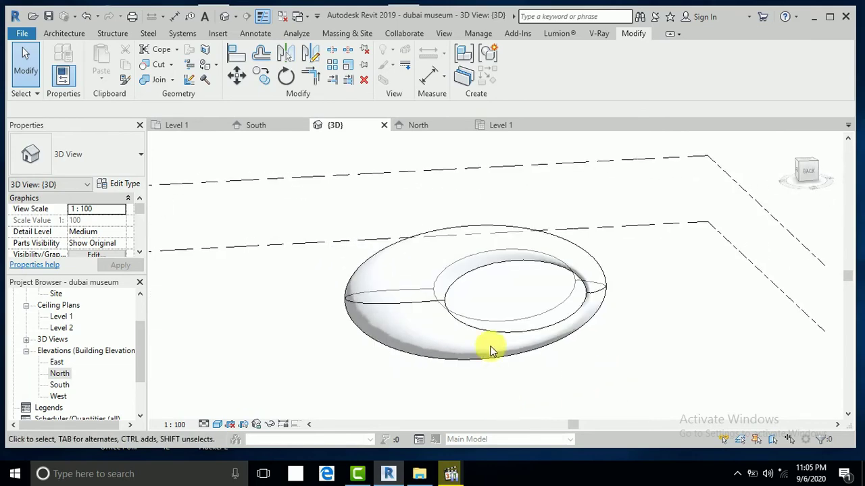
pyautogui.keyDown('shift'); pyautogui.moveTo(574, 286); pyautogui.dragTo(661, 351, button='middle'); pyautogui.keyUp('shift')
pyautogui.click(517, 251)
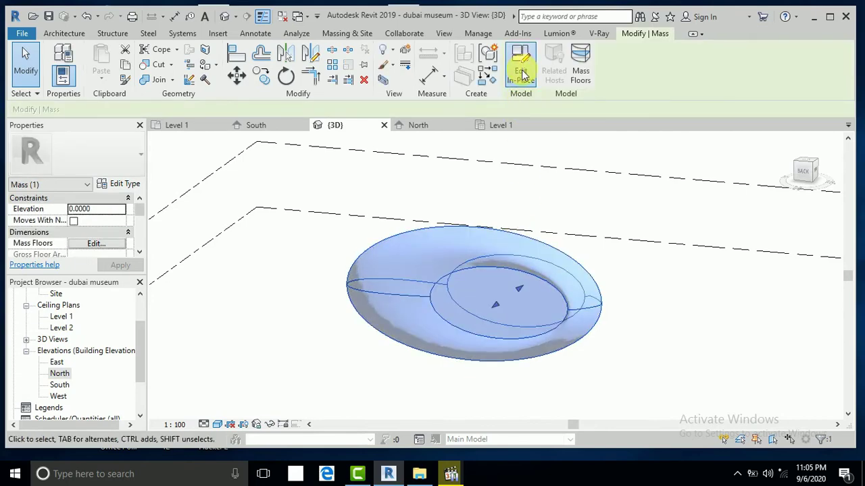
# Step: Reopen the mass for in-place editing and select both inner elliptical profiles together
pyautogui.doubleClick(531, 317)
pyautogui.keyDown('shift'); pyautogui.moveTo(472, 367); pyautogui.dragTo(507, 372, button='middle'); pyautogui.keyUp('shift')
pyautogui.click(480, 280)
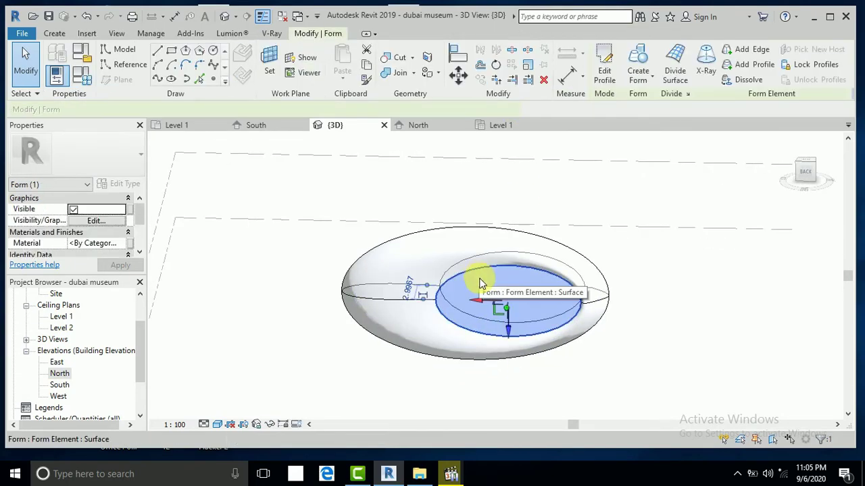
pyautogui.moveTo(496, 308)
pyautogui.keyDown('shift'); pyautogui.mouseDown(button='middle')
pyautogui.moveTo(467, 331)
pyautogui.moveTo(325, 331)
pyautogui.moveTo(508, 321)
pyautogui.mouseUp(button='middle'); pyautogui.keyUp('shift')
pyautogui.click(481, 279)
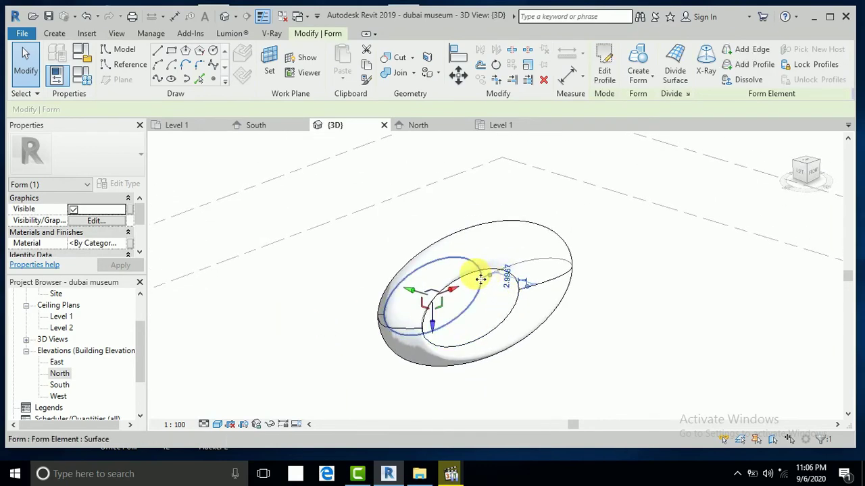
pyautogui.press('Tab')
pyautogui.press('Tab')
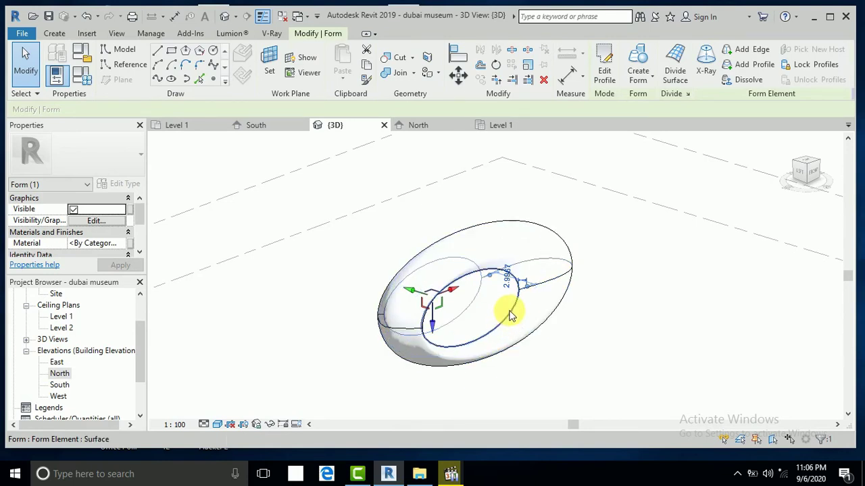
pyautogui.press('Tab')
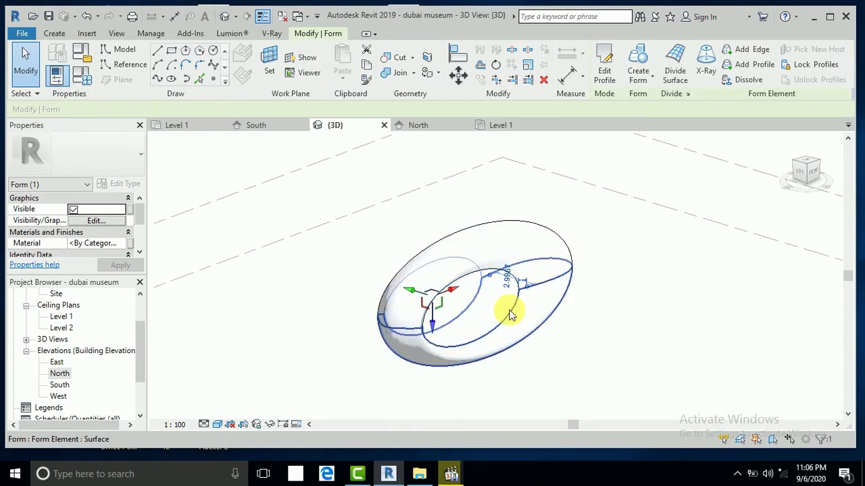
pyautogui.click(510, 314)
pyautogui.keyDown('shift'); pyautogui.moveTo(480, 307); pyautogui.dragTo(537, 303, button='middle'); pyautogui.keyUp('shift')
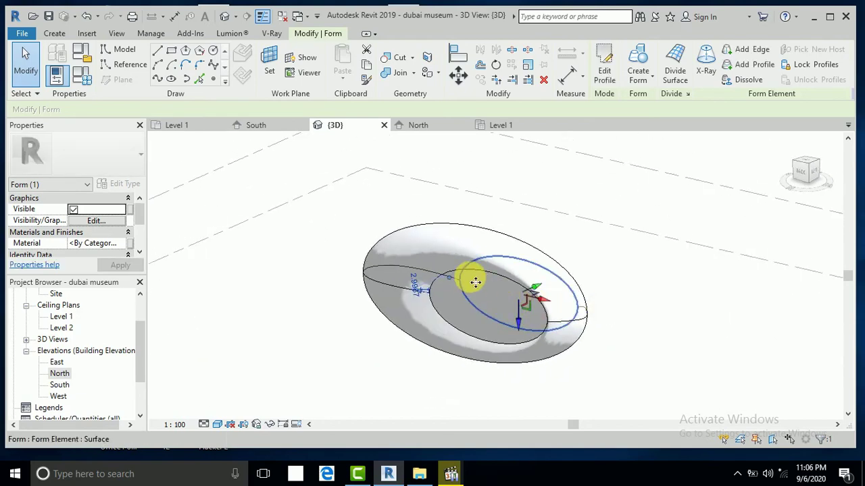
pyautogui.keyDown('ctrl'); pyautogui.click(471, 327); pyautogui.keyUp('ctrl')
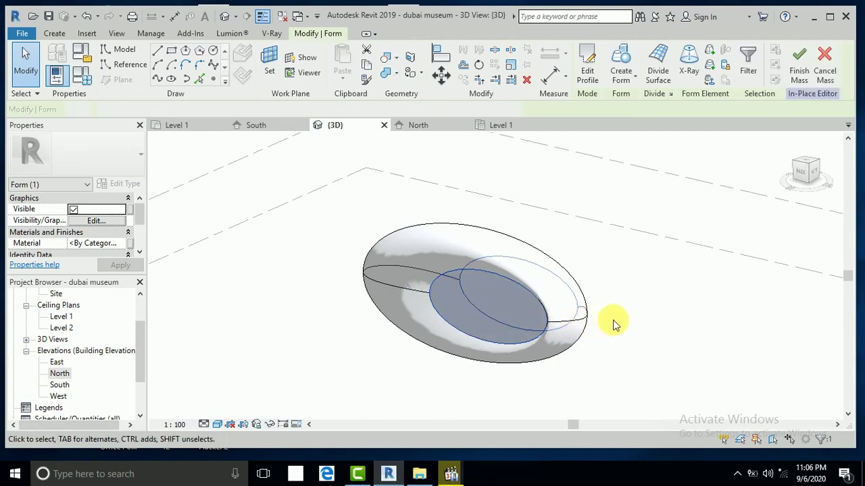
# Step: Turn the two inner profiles into a Void Form and orbit to inspect the ring
pyautogui.click(632, 79)
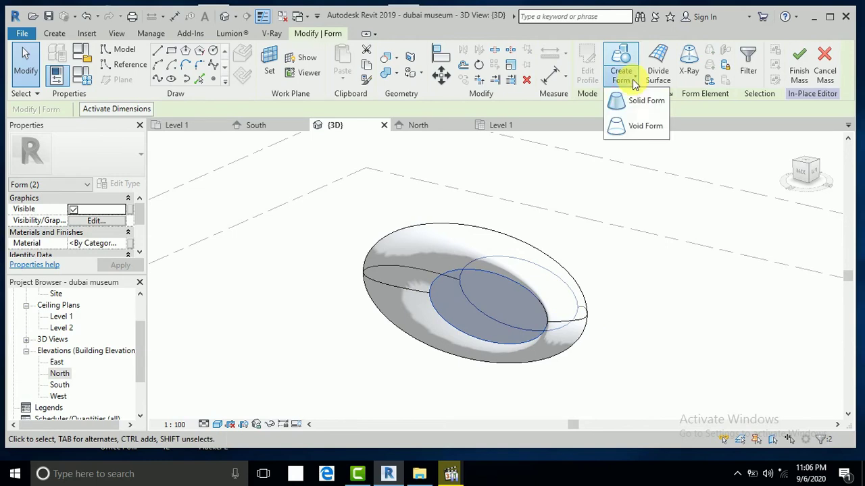
pyautogui.click(634, 126)
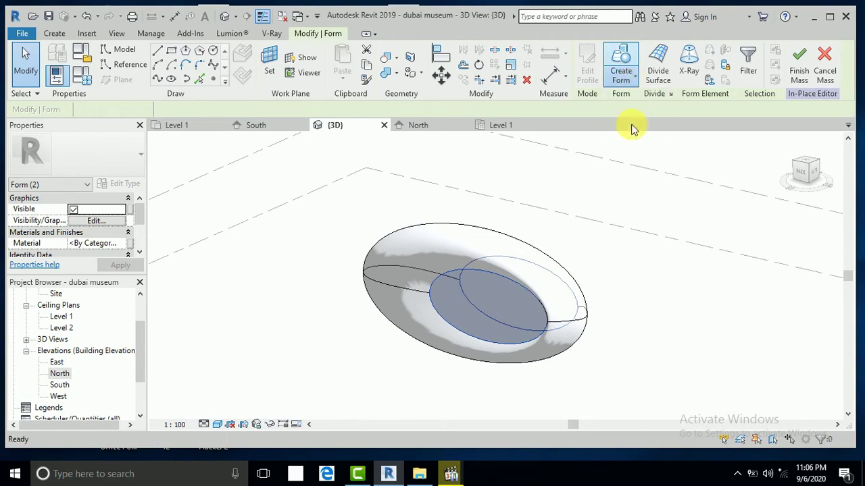
pyautogui.click(628, 318)
pyautogui.keyDown('shift'); pyautogui.moveTo(625, 335); pyautogui.dragTo(672, 323, button='middle'); pyautogui.keyUp('shift')
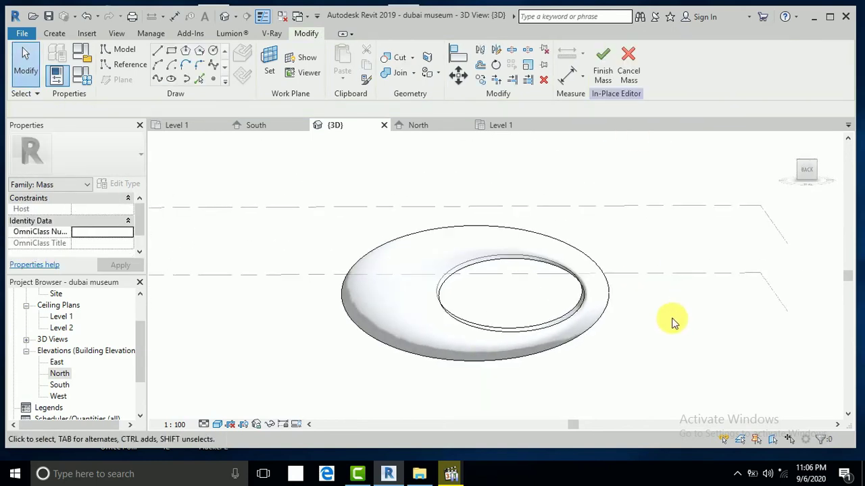
pyautogui.keyDown('shift'); pyautogui.moveTo(610, 349); pyautogui.dragTo(585, 383, button='middle'); pyautogui.keyUp('shift')
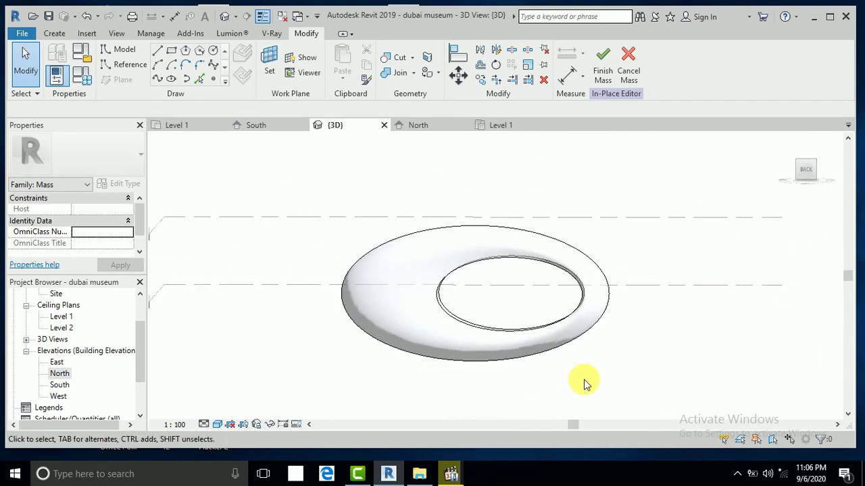